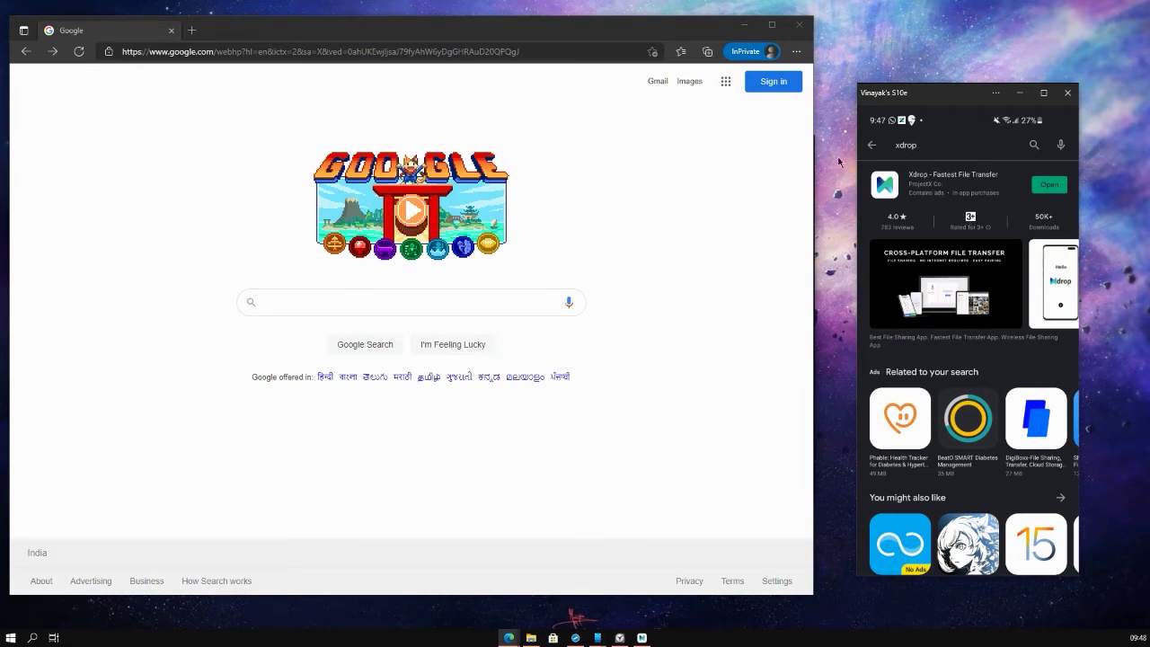
Google 'xdrop', open xdrop.app and go to its Download page listing all platforms
left_click(467, 296)
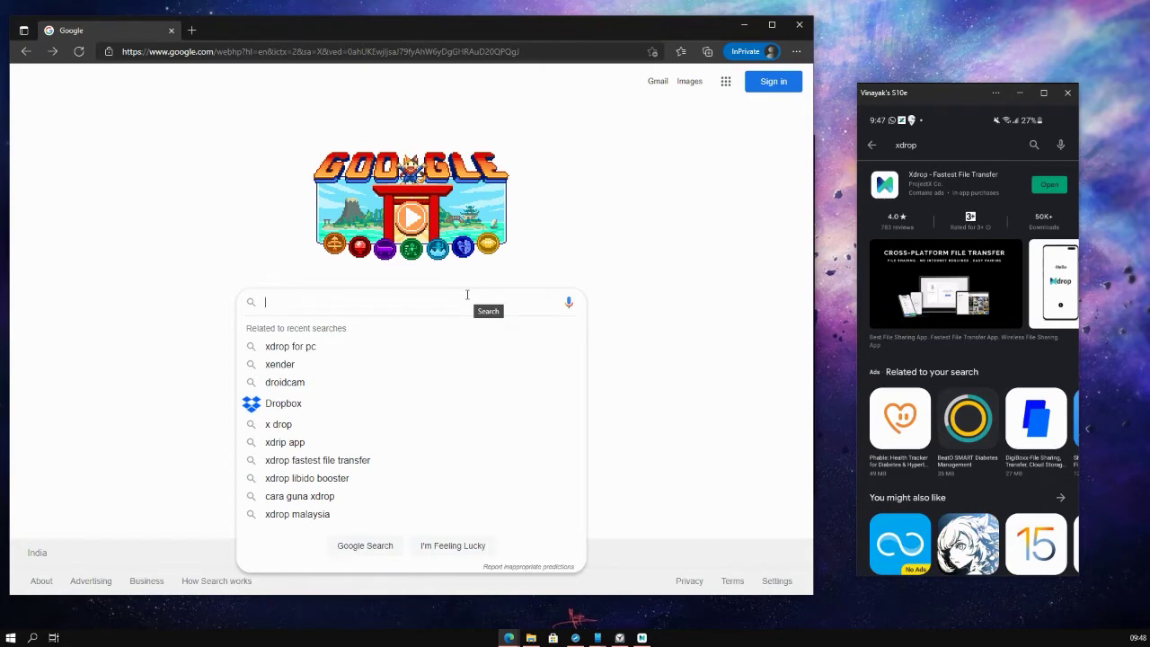
type("xdrop")
key("Return")
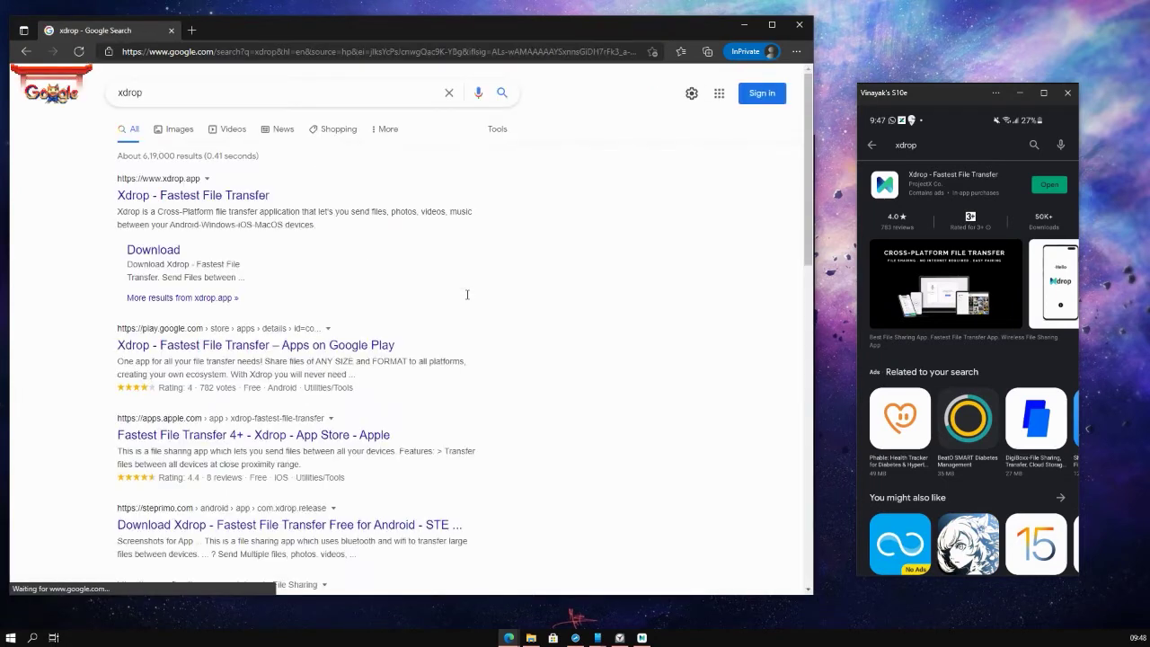
left_click(239, 193)
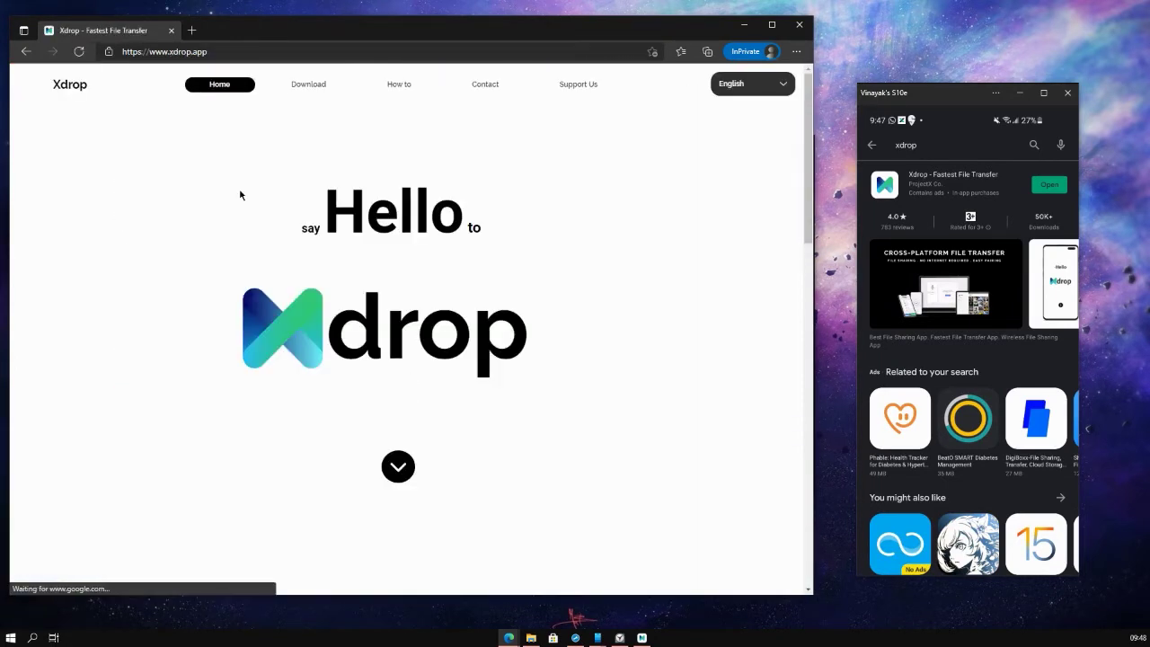
left_click(305, 86)
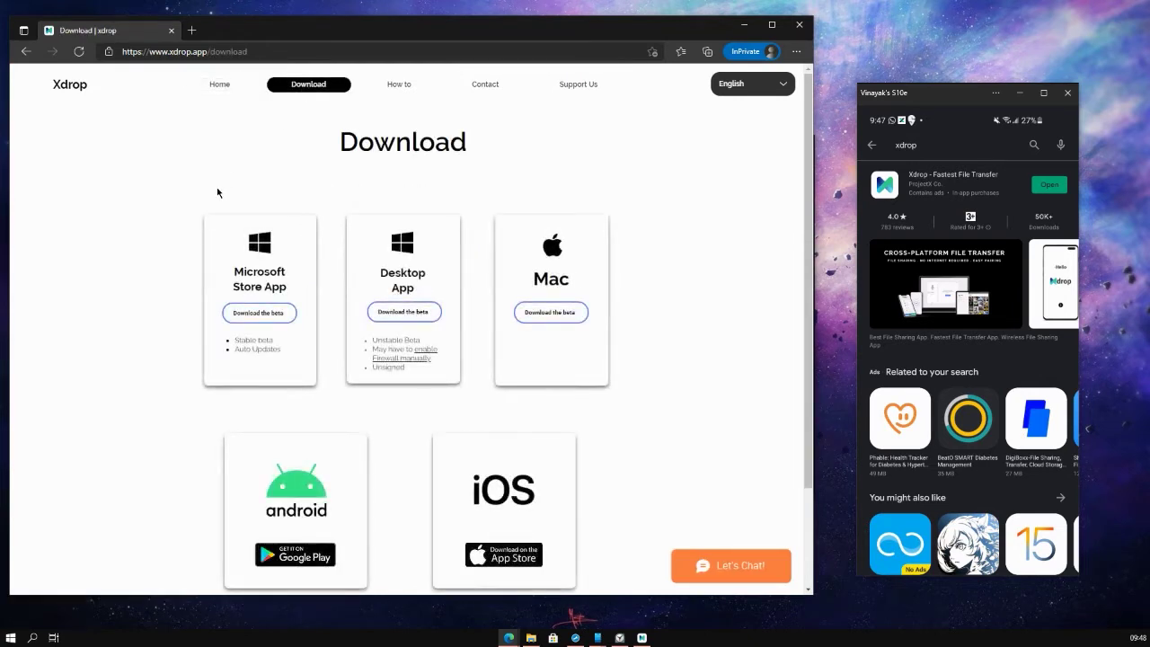
scroll(216, 193, "down", 1)
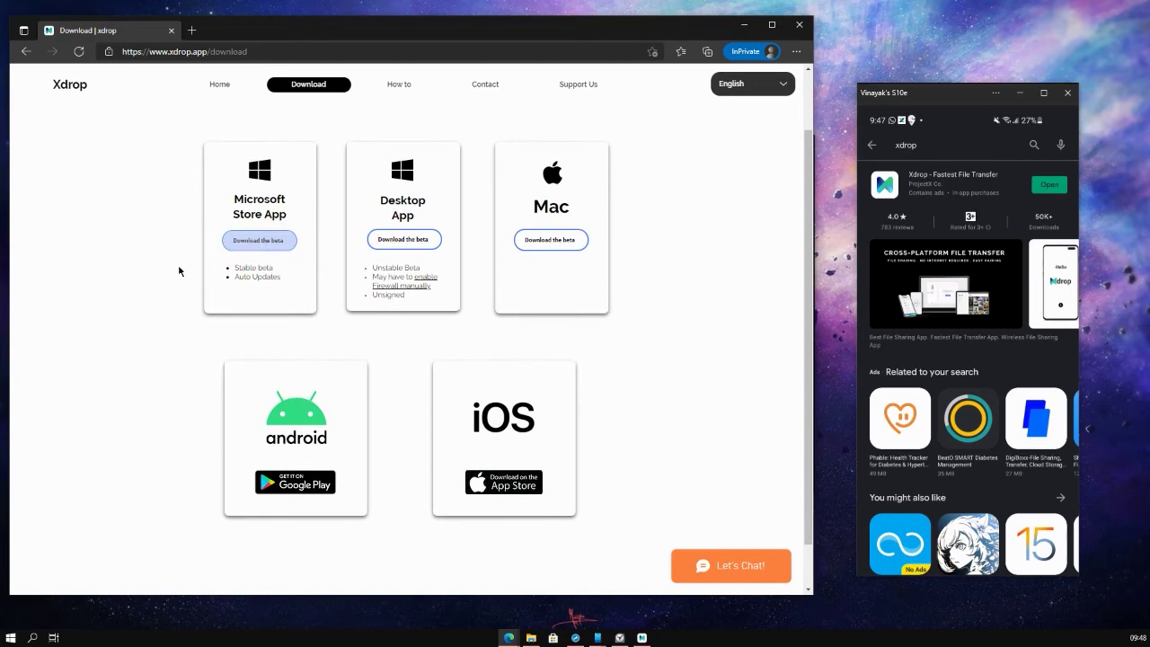
scroll(179, 270, "up", 1)
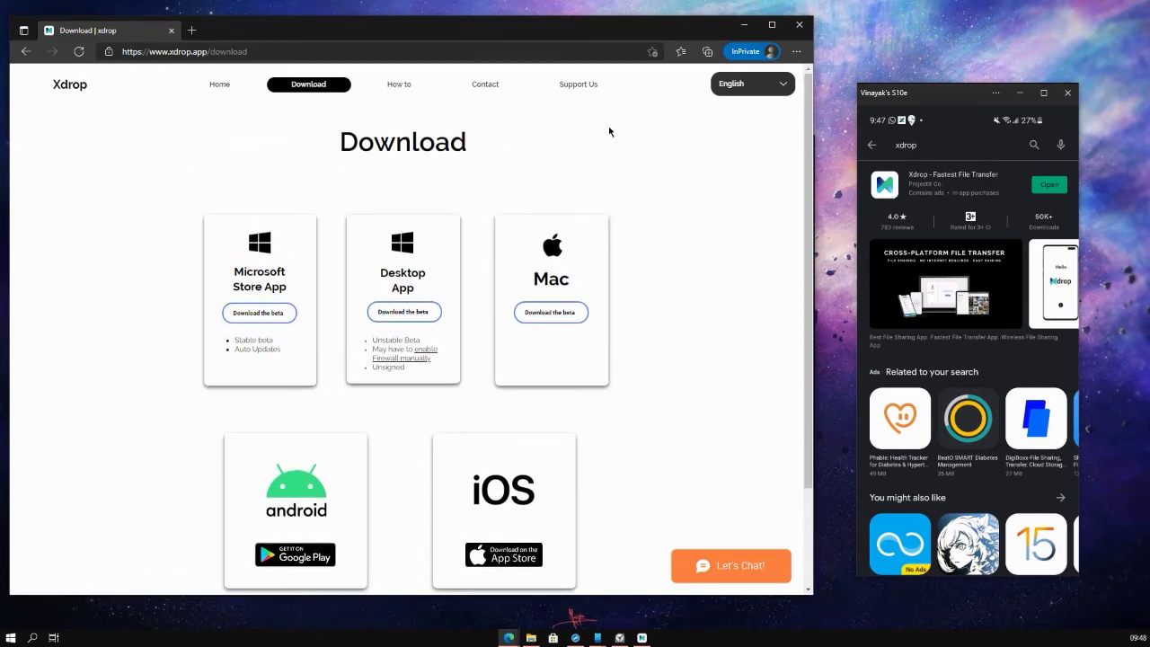
Minimize Edge, move the Xdrop window left, and search for nearby devices to send to
left_click(743, 26)
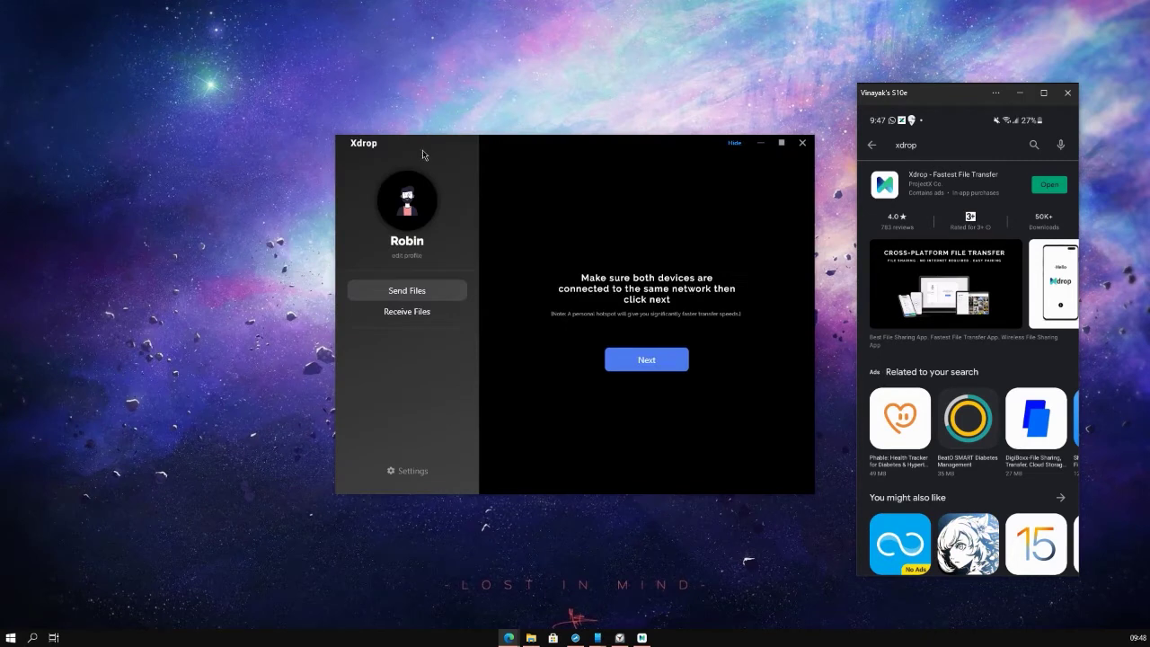
left_click(528, 149)
left_click_drag(529, 149, 353, 146)
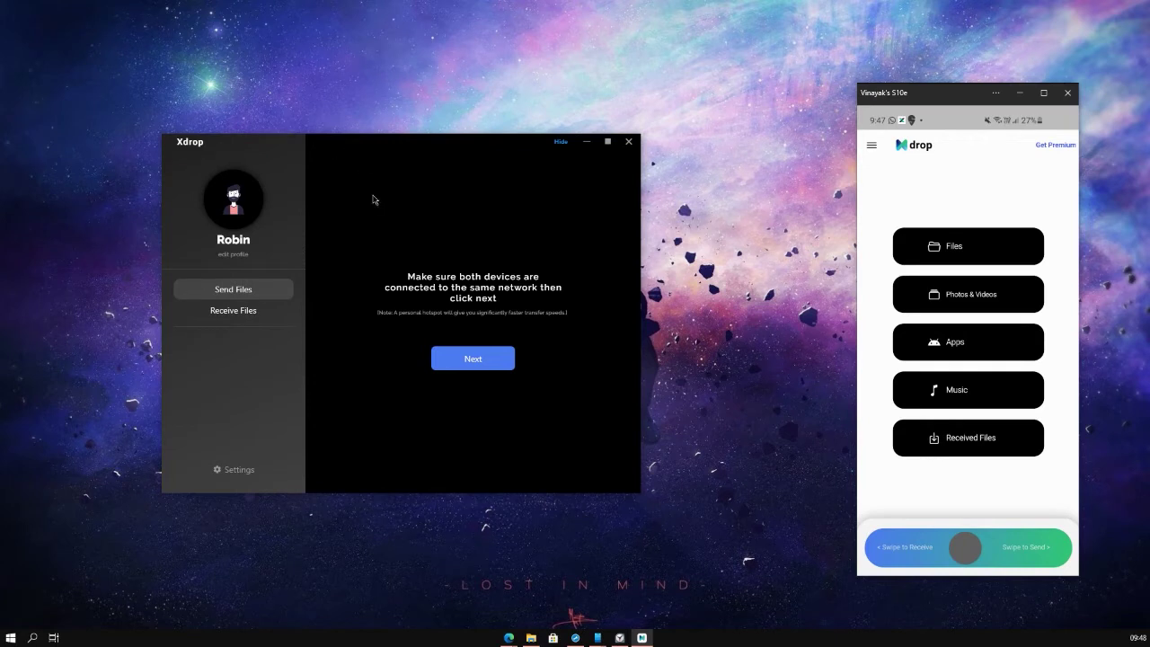
left_click(486, 361)
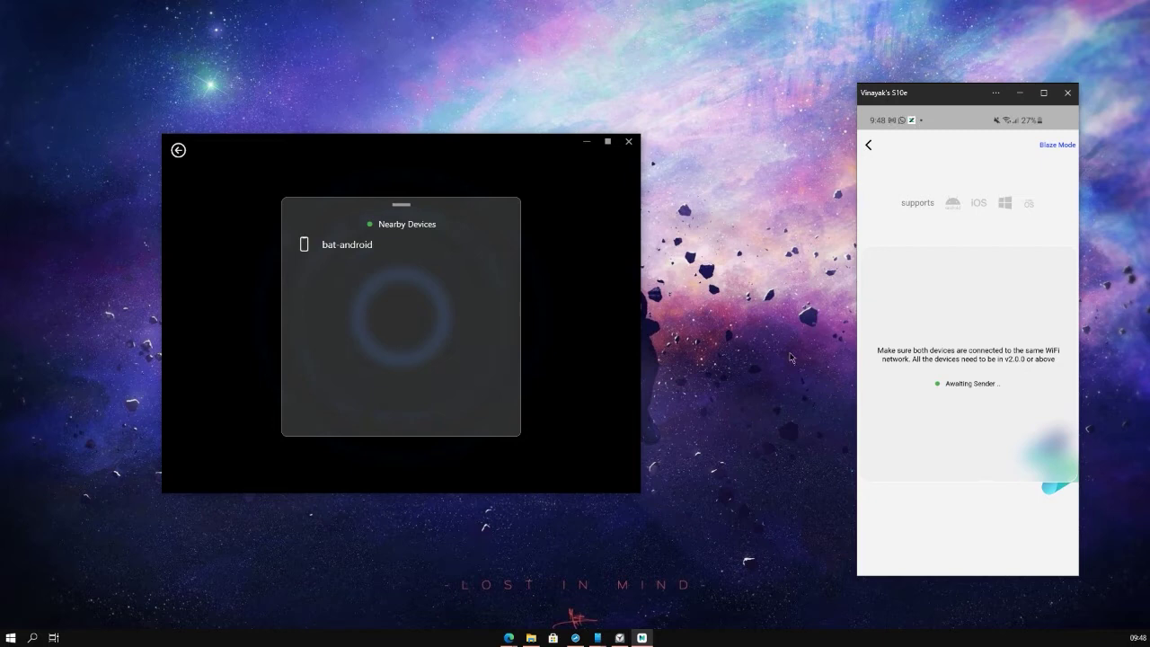
Connect to bat-android and send it IMG_0001.JPG from Downloads\xdrop
left_click(360, 250)
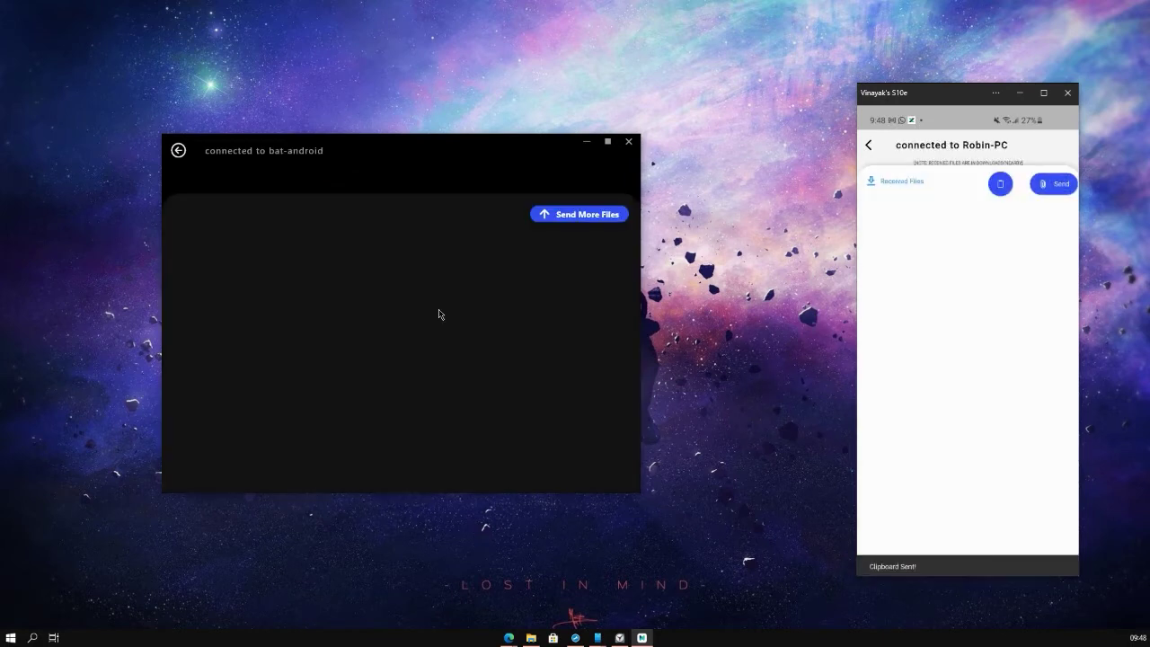
left_click(551, 225)
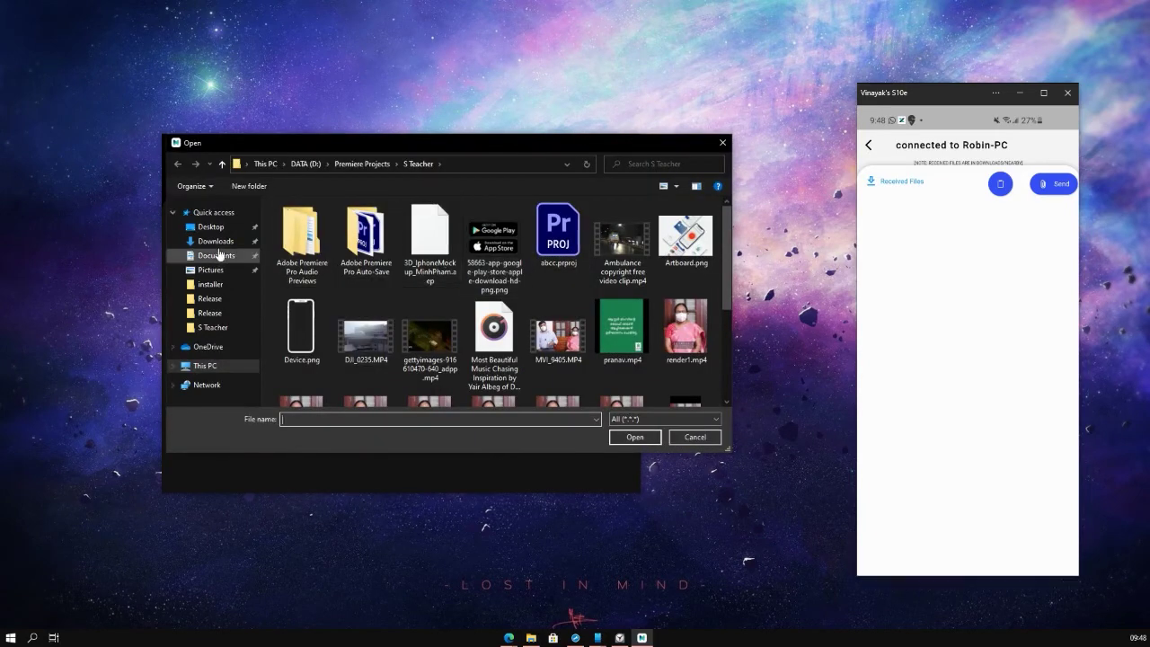
left_click(215, 241)
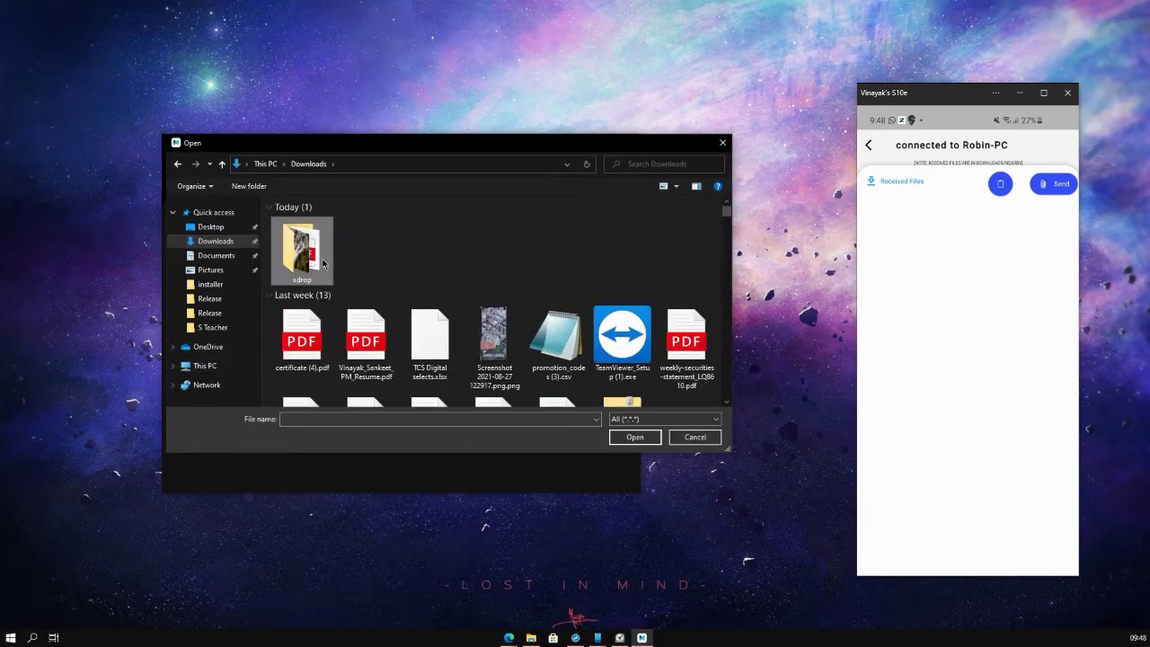
double_click(323, 264)
double_click(302, 319)
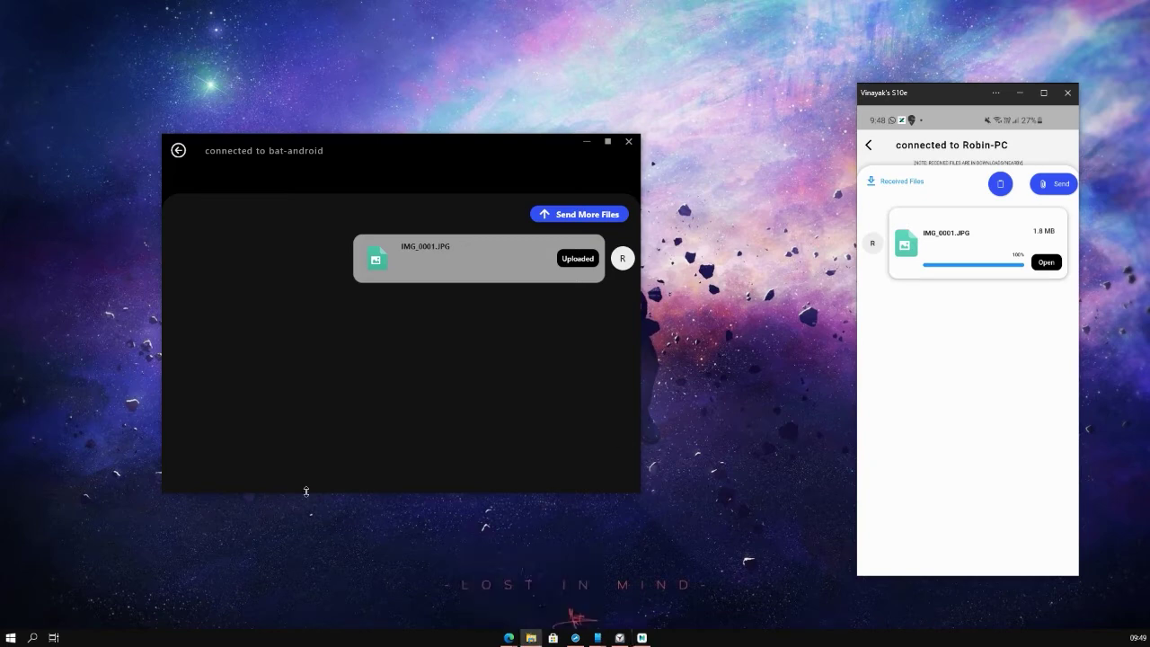
Resend IMG_0001.JPG by dragging it from the xdrop folder window into Xdrop
left_click_drag(457, 326, 521, 390)
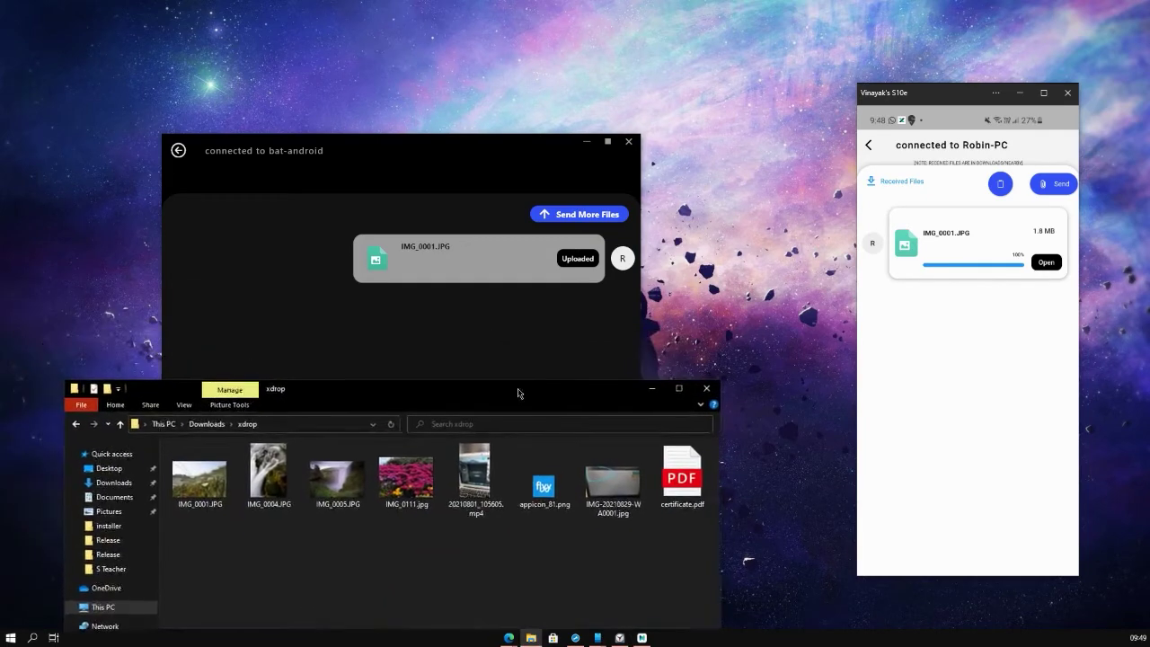
mouse_move(201, 476)
left_mouse_down()
mouse_move(315, 386)
mouse_move(398, 355)
left_mouse_up()
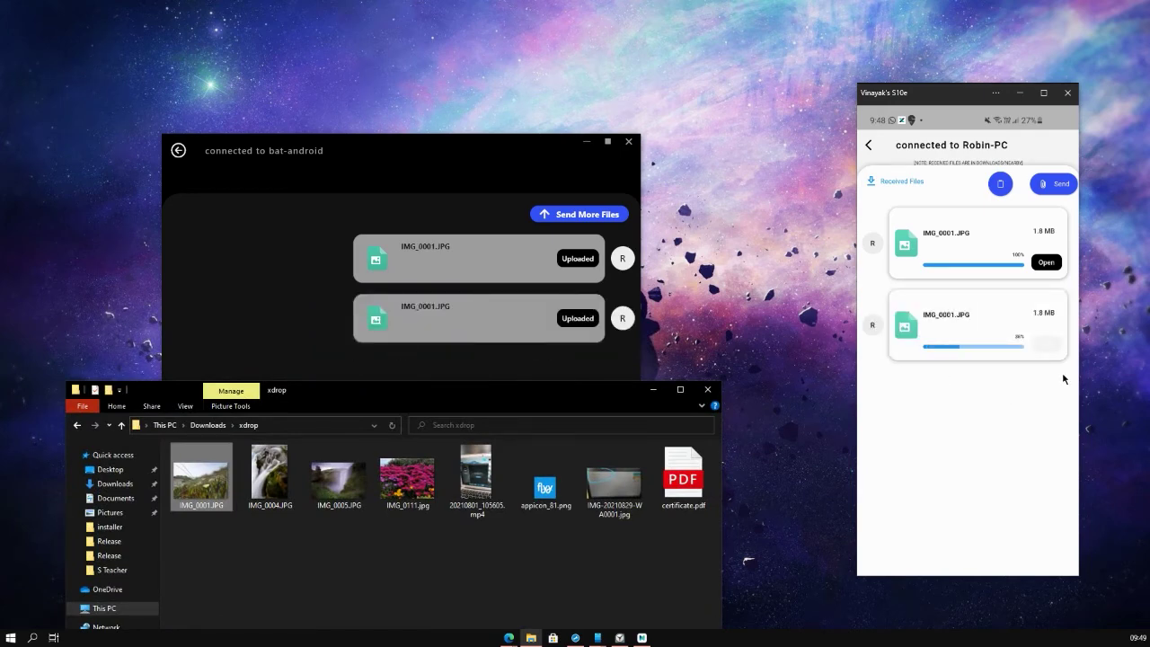
left_click(540, 575)
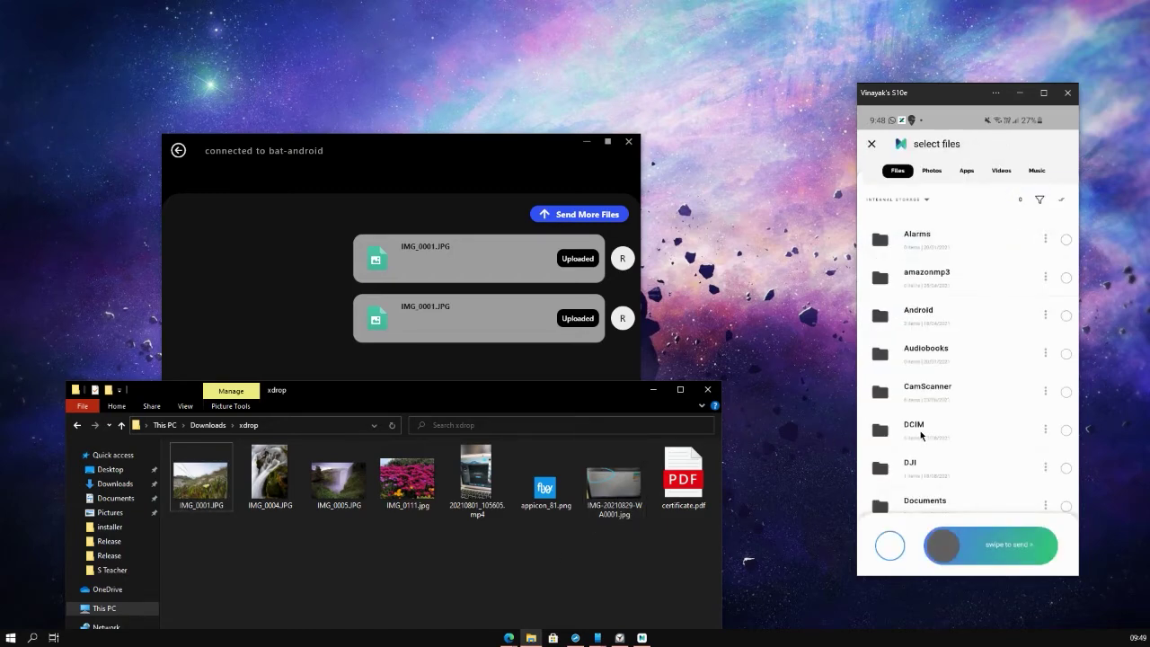
On the phone, browse the Download folder to send 20191019_192720_13960.jpg to the PC
scroll(920, 435, "down", 2)
scroll(920, 435, "down", 3)
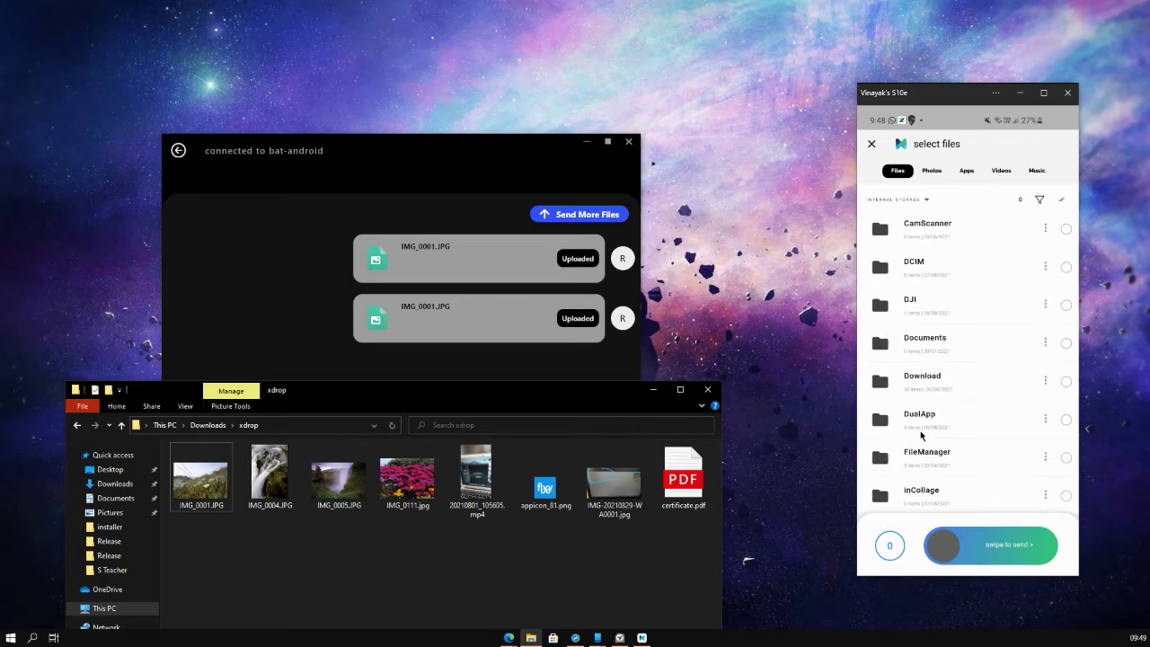
left_click(920, 435)
scroll(920, 430, "down", 3)
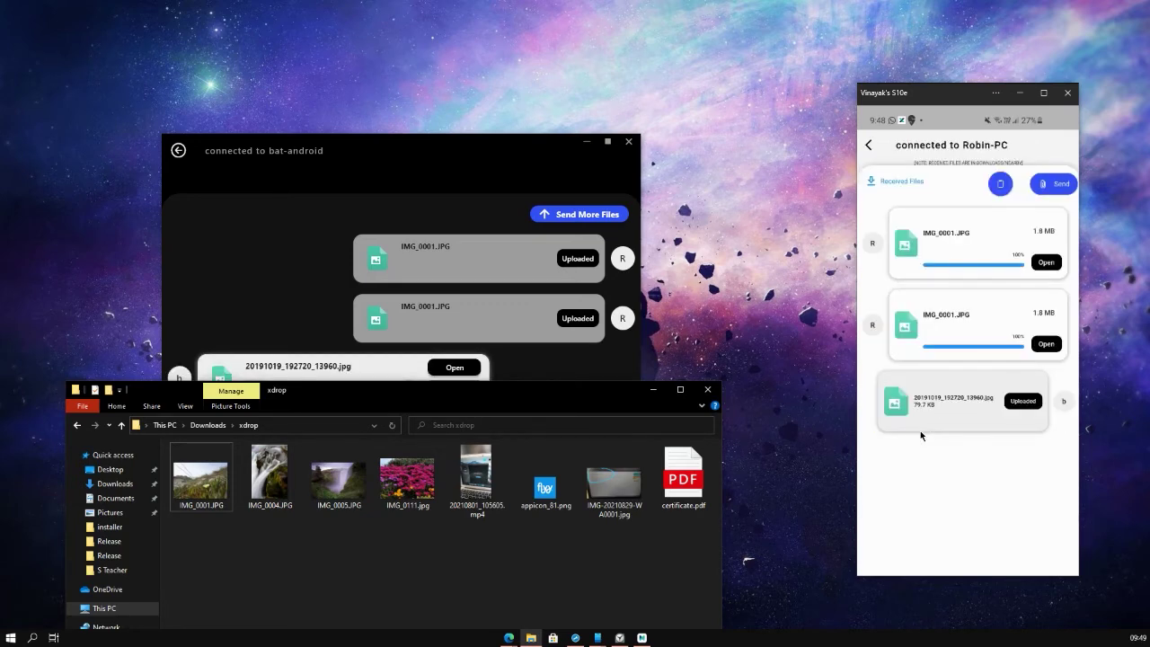
Bring the Xdrop window to the front on the PC
left_click(383, 136)
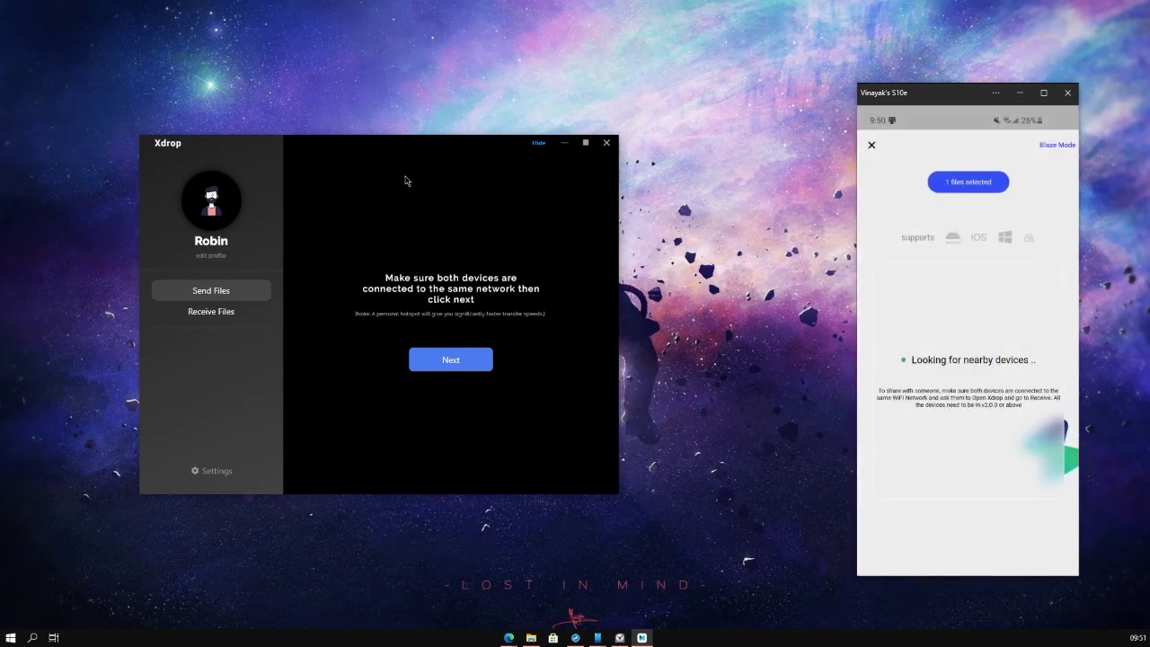
Put the PC in Receive Files mode and send IMG_0005.JPG from the phone
left_click(233, 311)
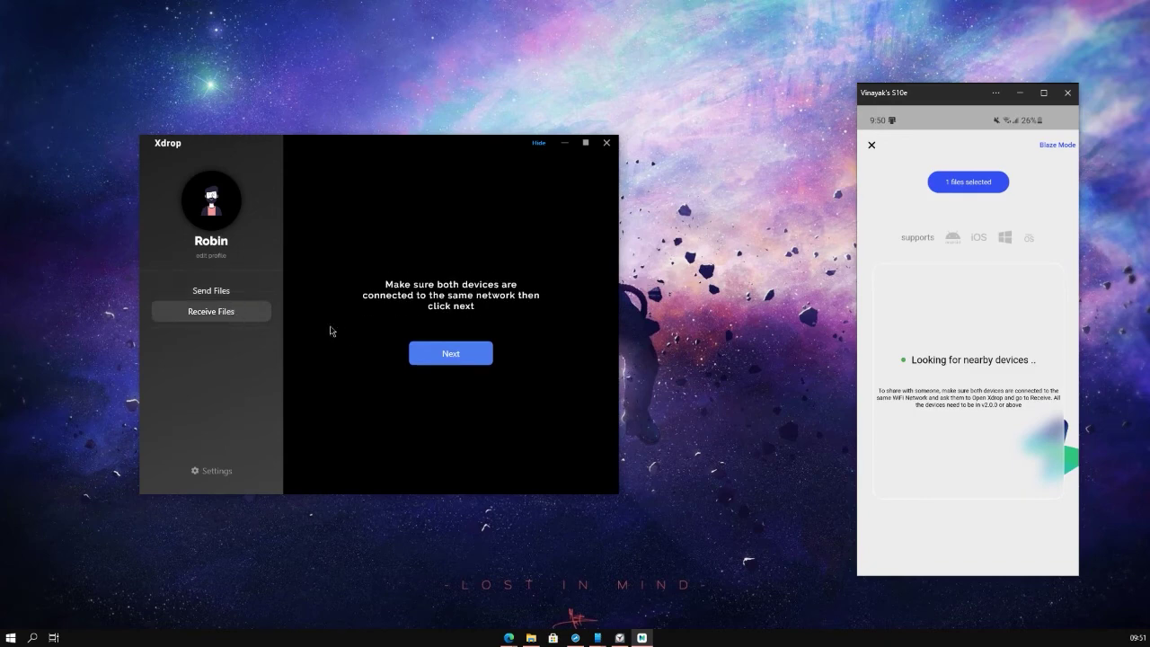
left_click(424, 356)
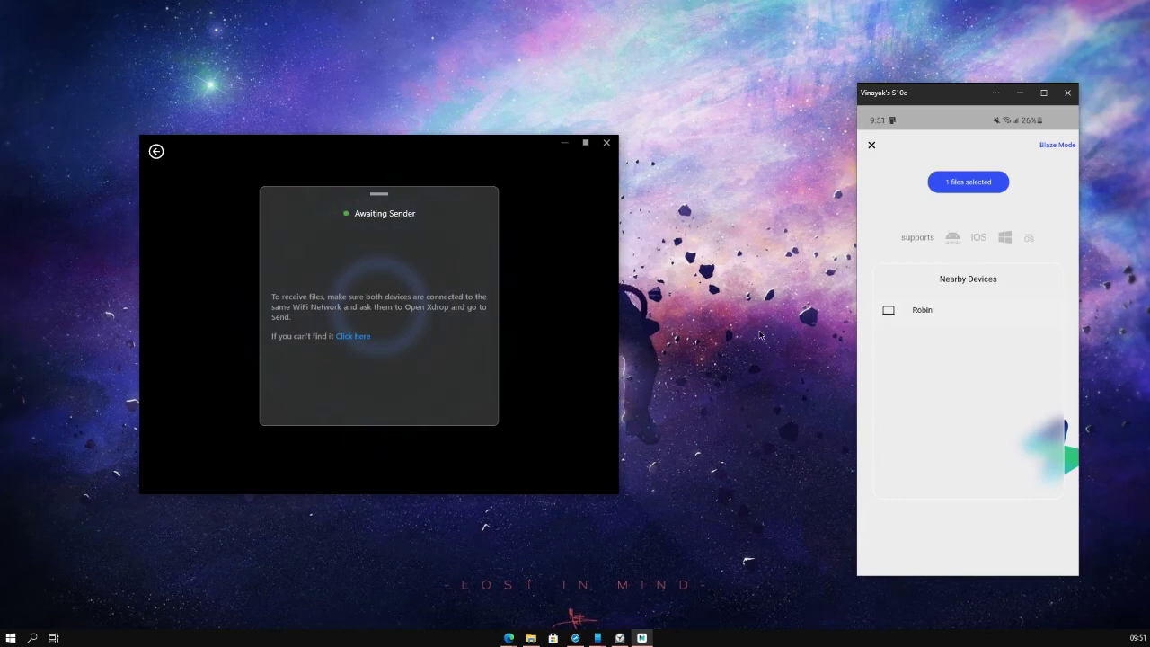
left_click(964, 339)
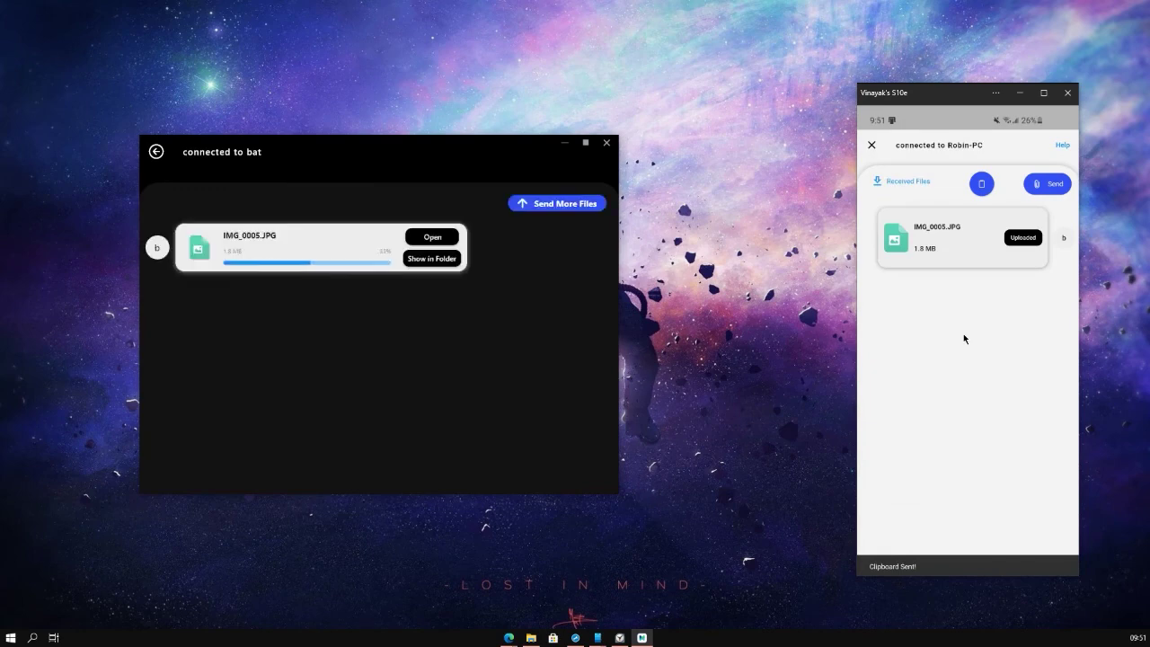